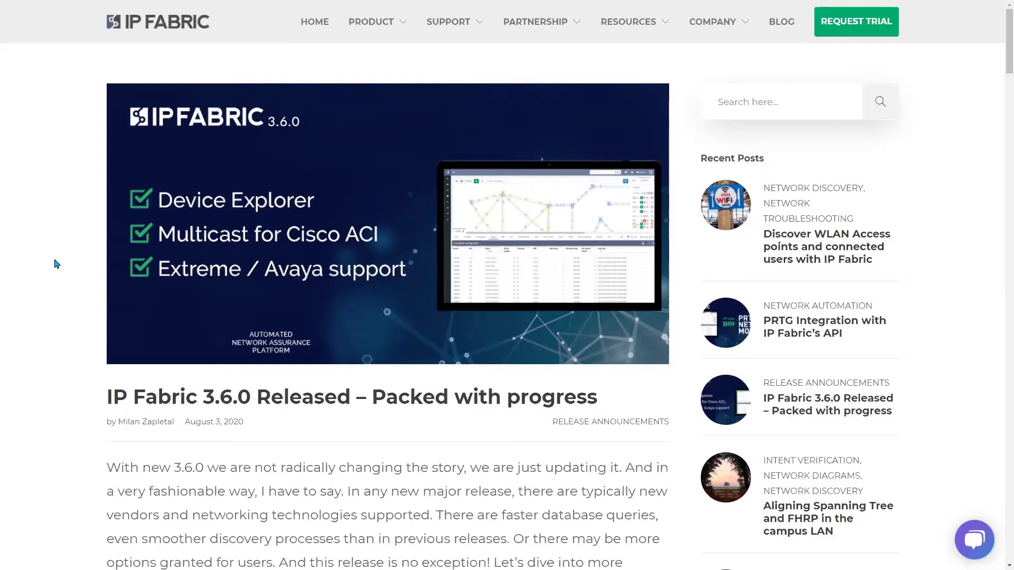
Read the IP Fabric 3.6.0 release post through its introduction and the Device Explorer feature section
scroll(52, 263, "down", 1)
scroll(52, 263, "down", 3)
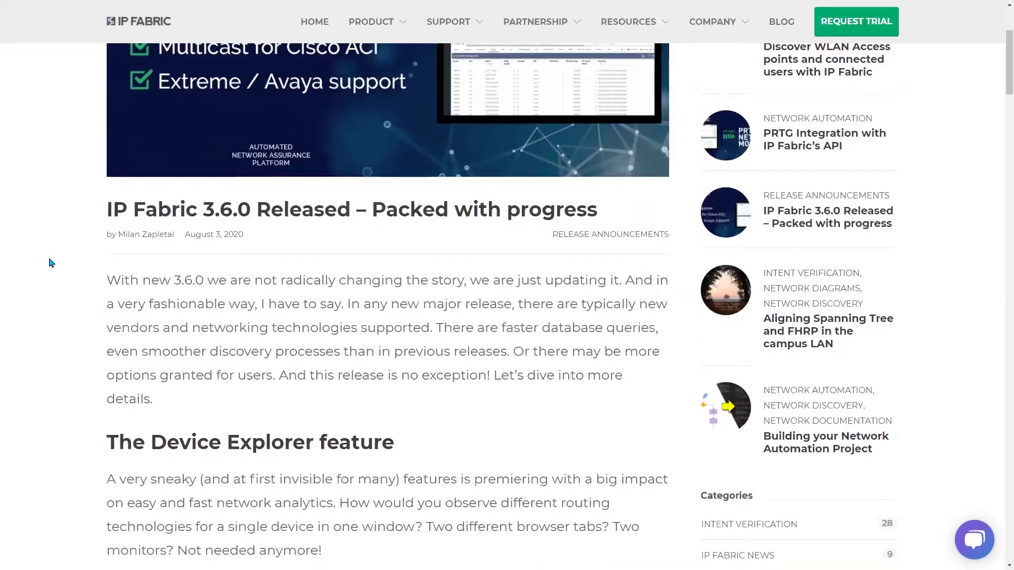
scroll(51, 263, "up", 4)
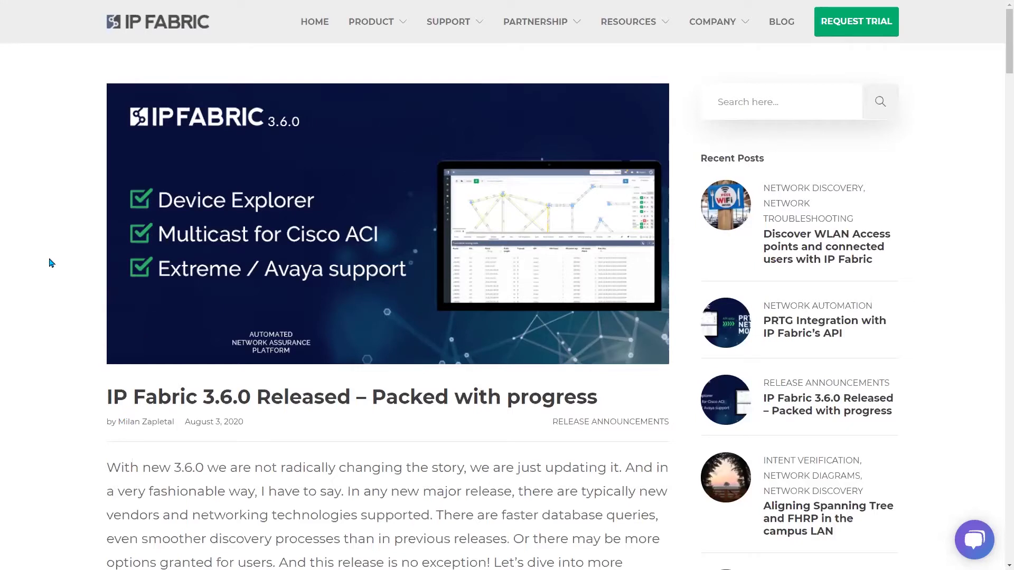
scroll(52, 263, "down", 5)
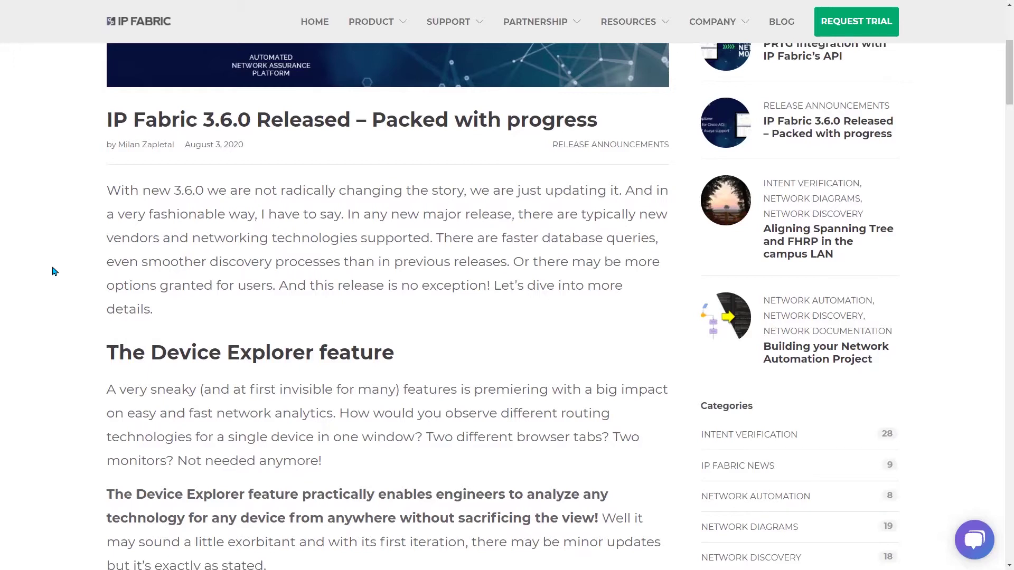
scroll(54, 272, "down", 5)
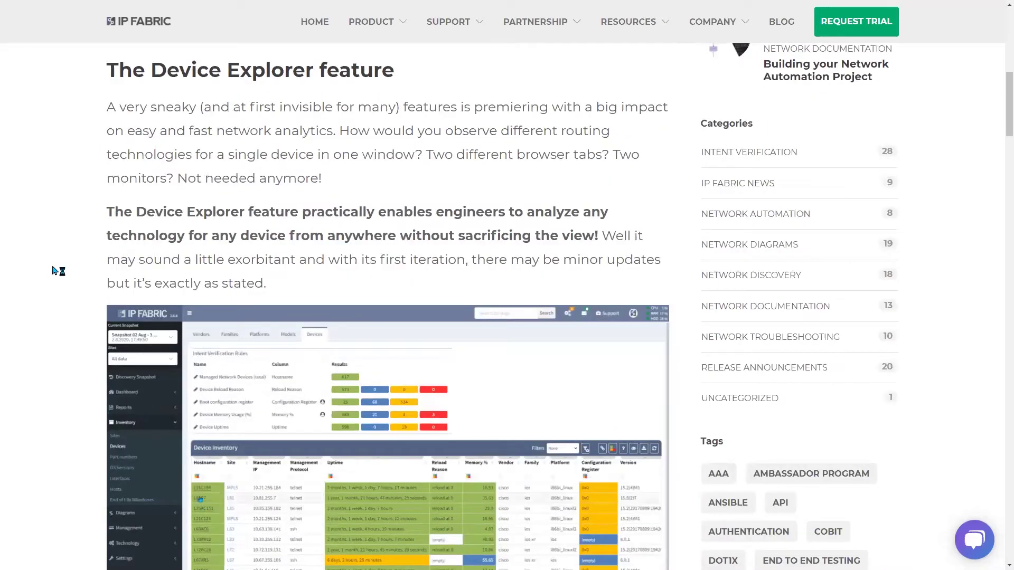
scroll(53, 271, "up", 10)
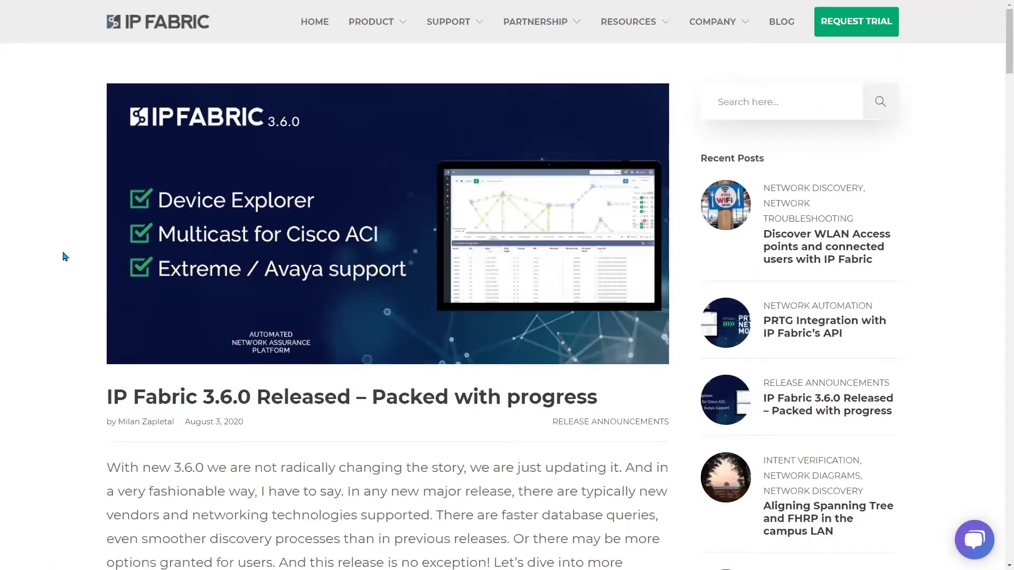
scroll(63, 258, "down", 10)
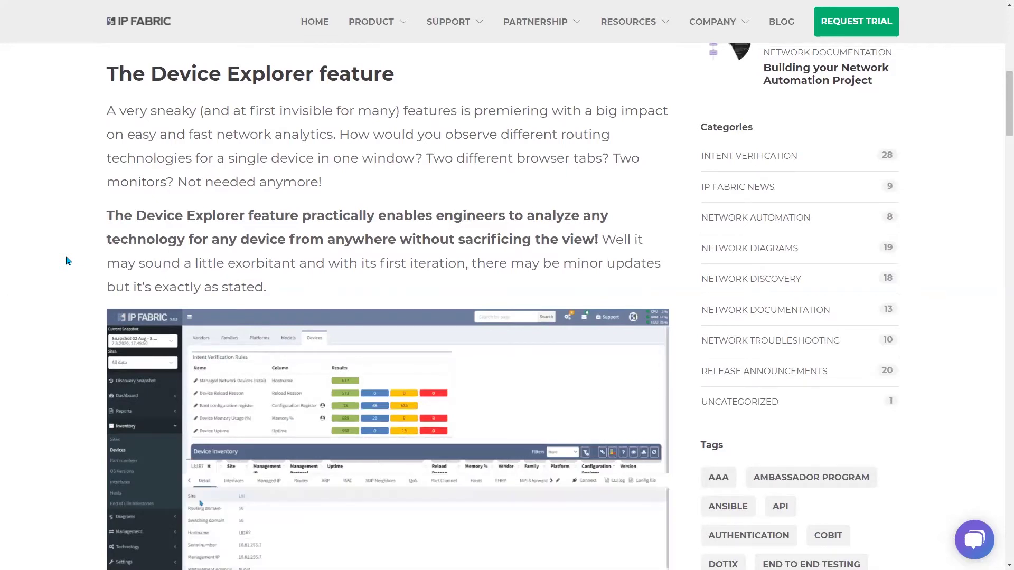
scroll(67, 261, "down", 15)
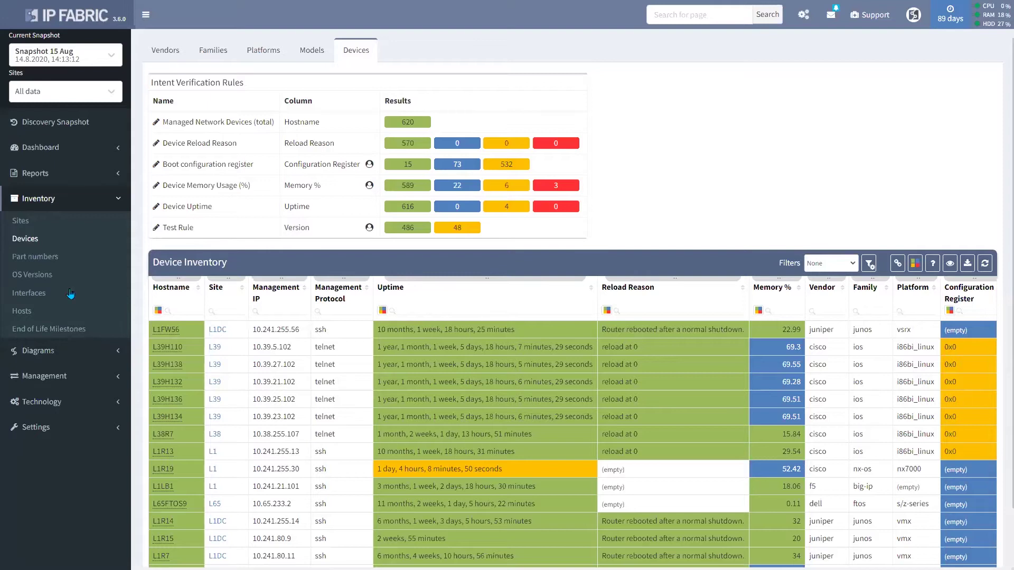
Filter the Device Inventory by hostname w56 and open the details of device L1FW56 in a resized panel
left_click(179, 313)
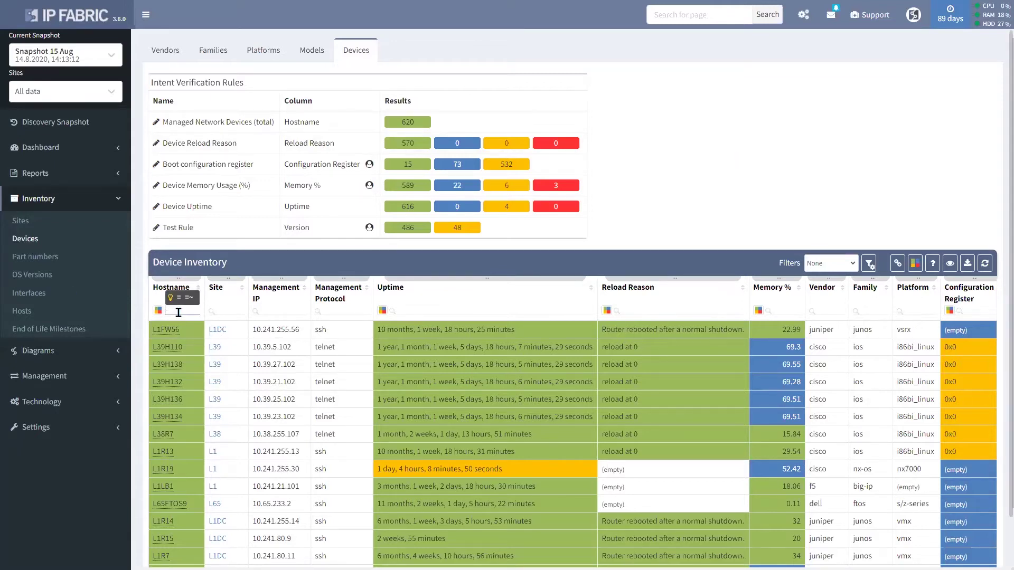
type("w56")
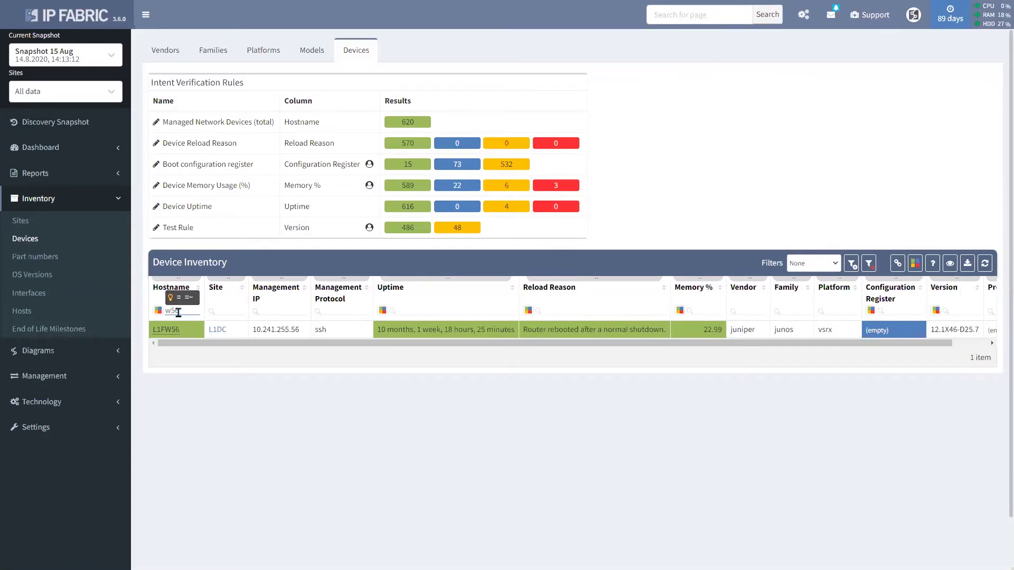
left_click(170, 330)
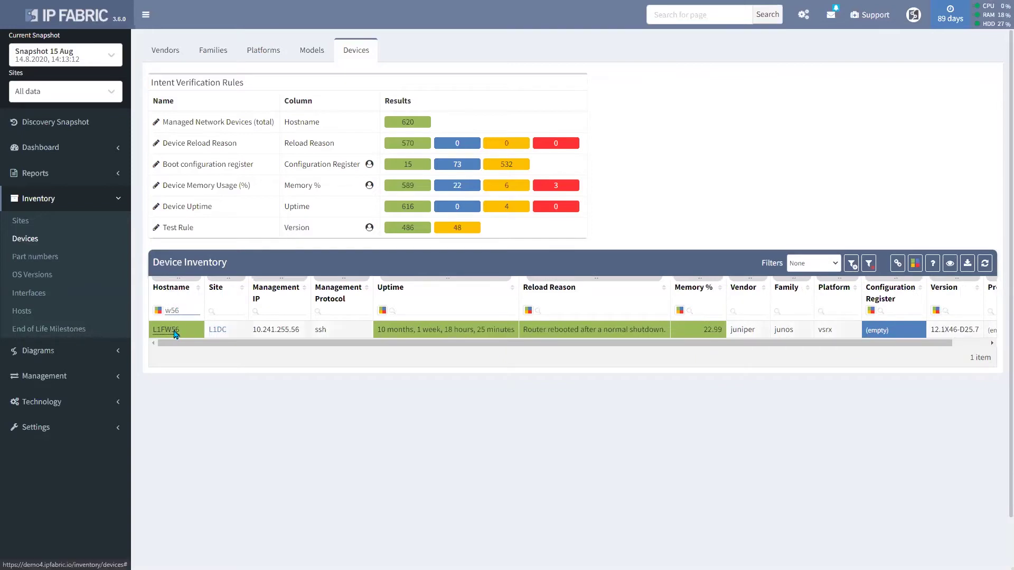
left_click_drag(602, 176, 597, 214)
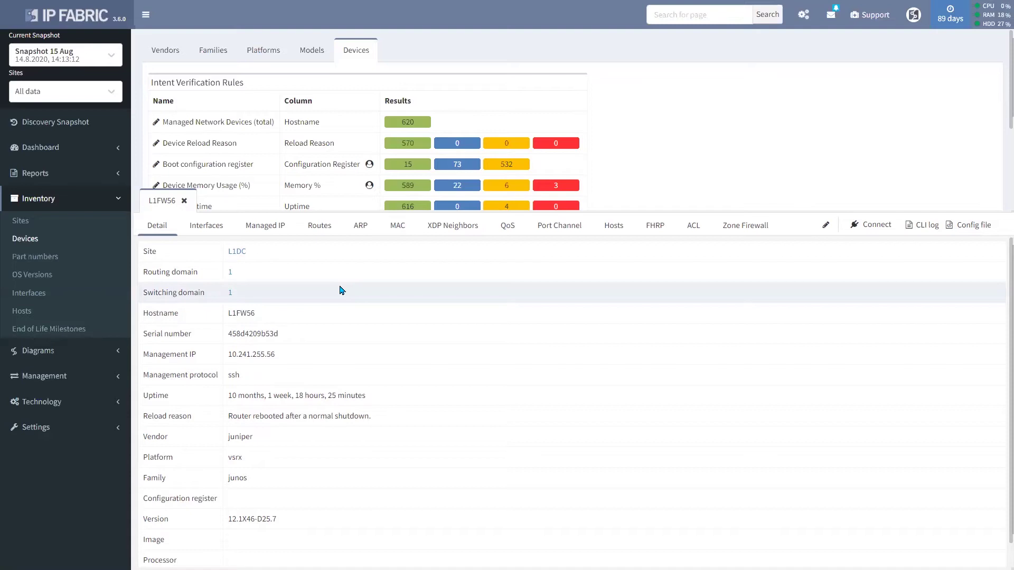
Review the interfaces and managed IP addresses of L1FW56, and filter its ARP table by interface "reth"
left_click(216, 234)
left_click(270, 236)
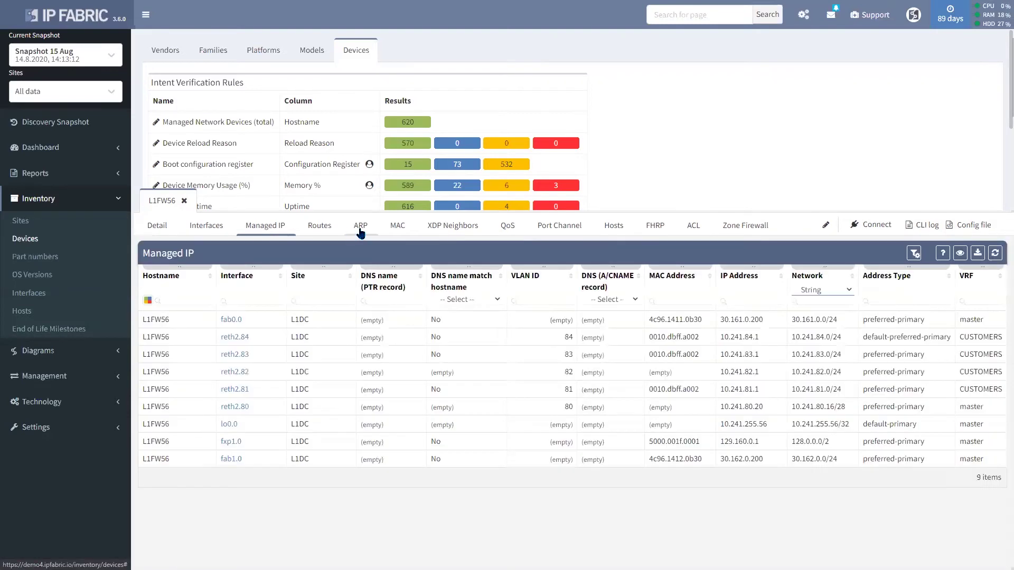
left_click(362, 237)
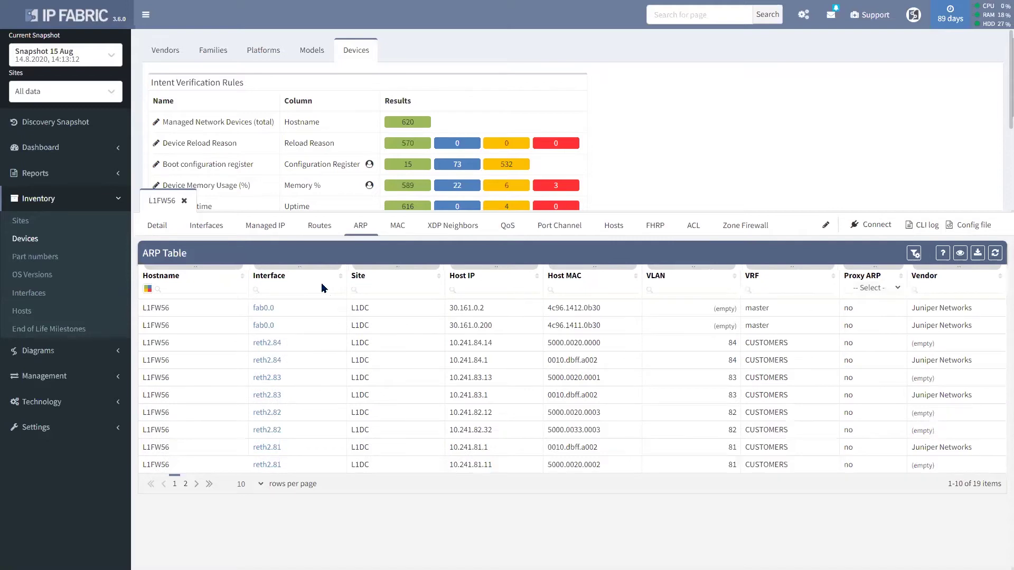
left_click(317, 288)
type("ret")
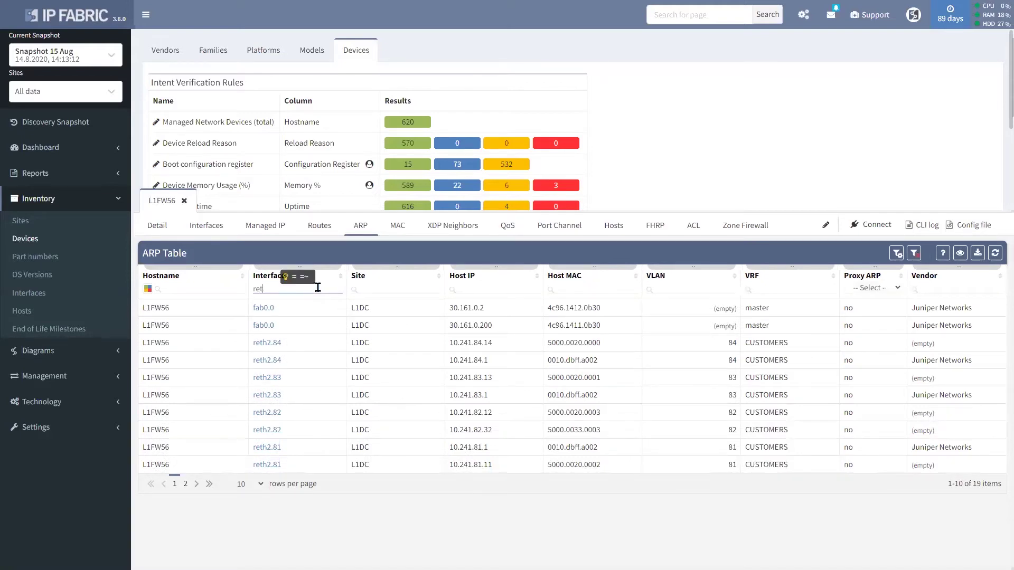
type("h")
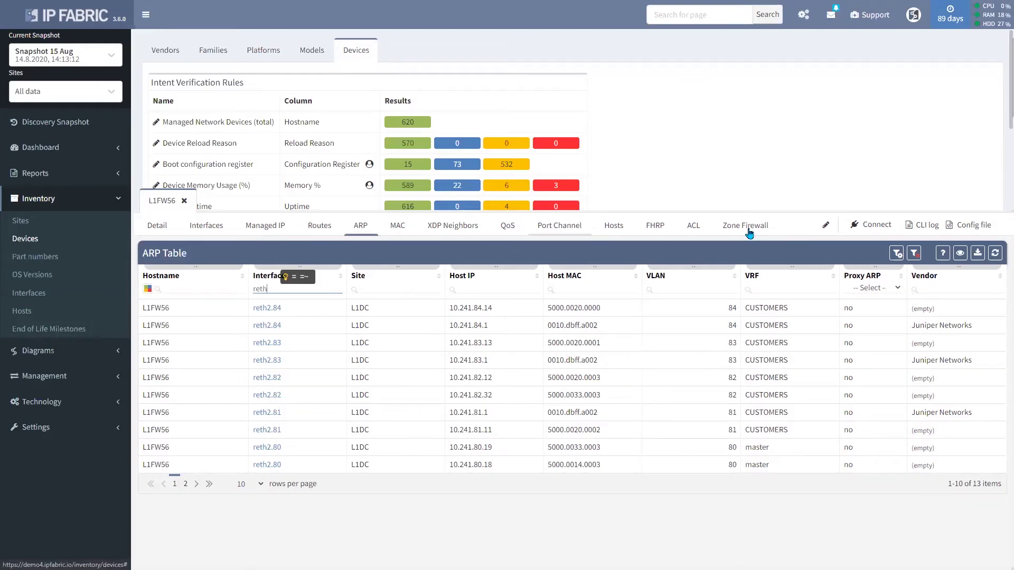
Inspect the setup of tables shown for devices, leaving the settings as they are
left_click(825, 225)
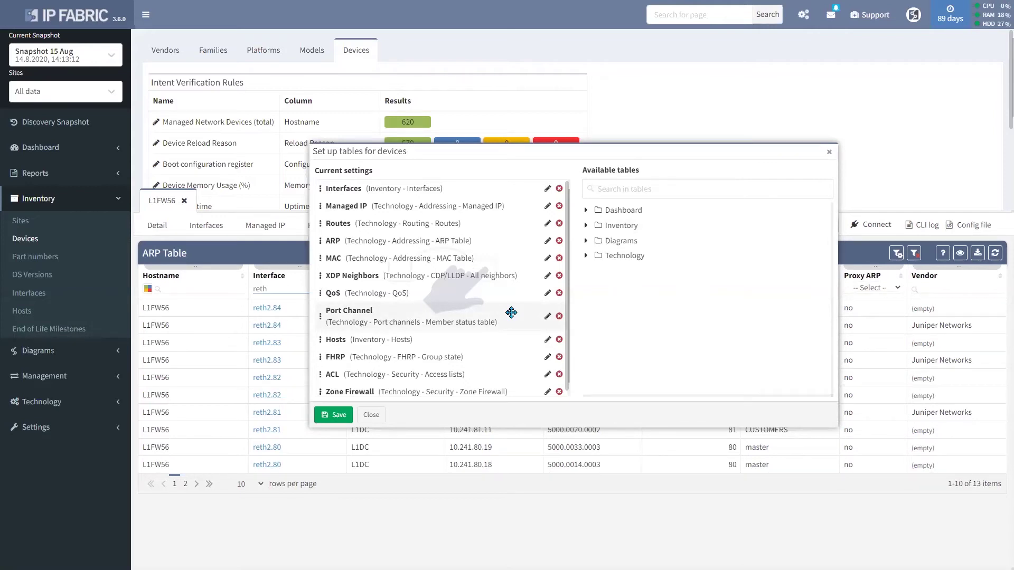
left_click(829, 153)
Clear the hostname filter in the Device Inventory and open the details of device L39H134 alongside L1FW56
scroll(701, 162, "down", 3)
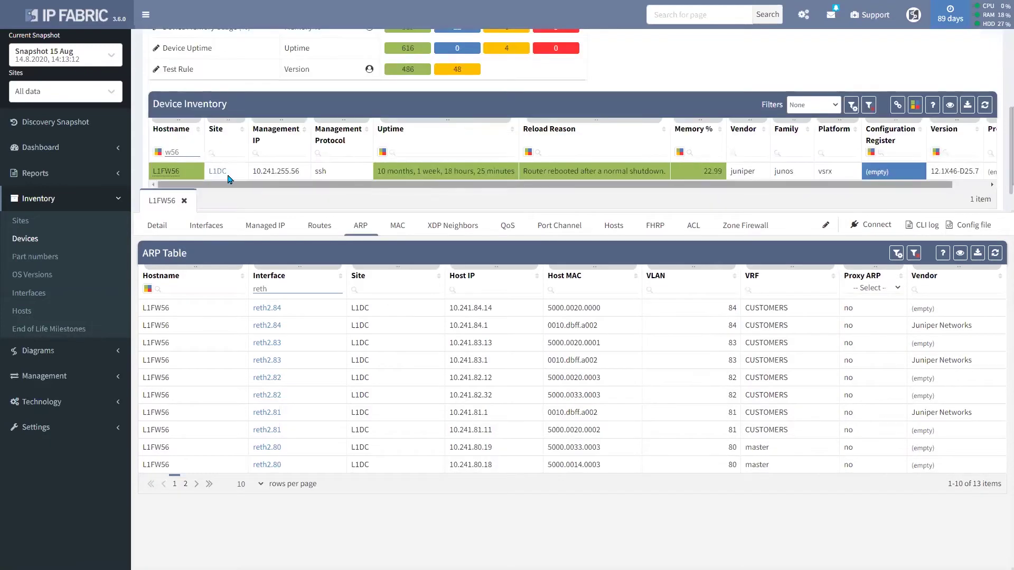
left_click(985, 105)
scroll(296, 180, "down", 2)
left_click(177, 156)
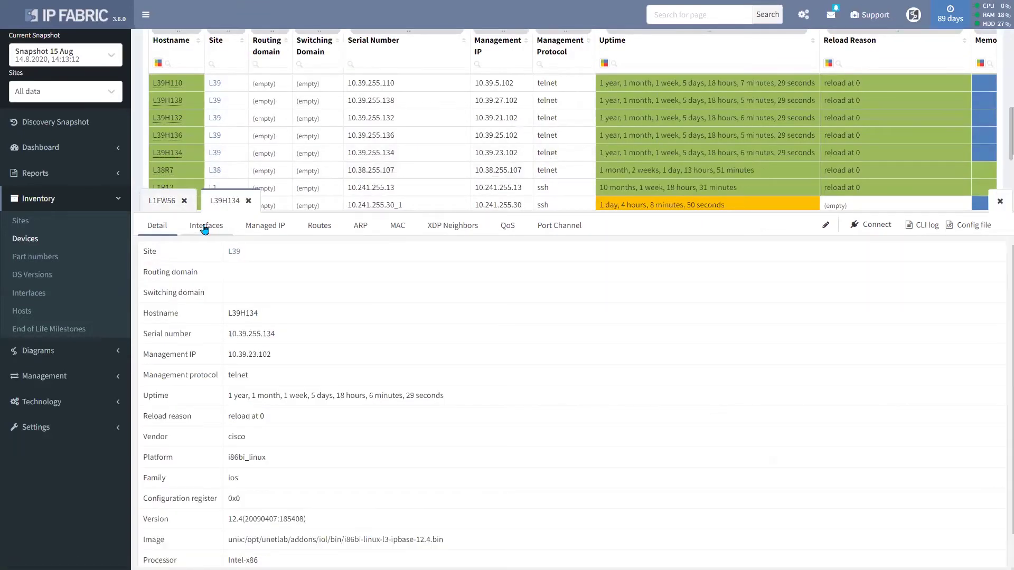
Compare the interface inventories of L1FW56 and L39H134, and close the device details
left_click(168, 199)
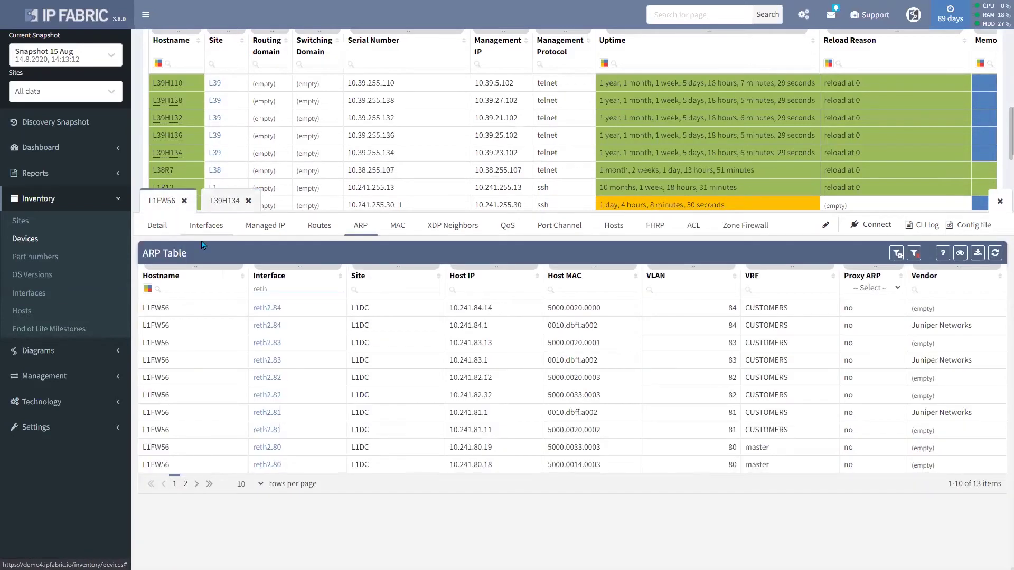
left_click(206, 226)
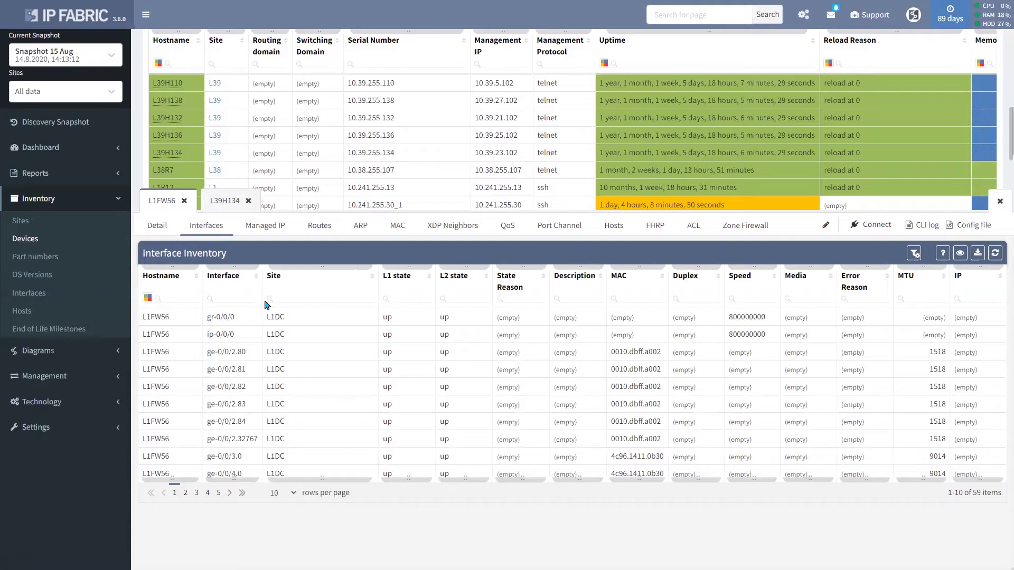
left_click(227, 201)
left_click(222, 226)
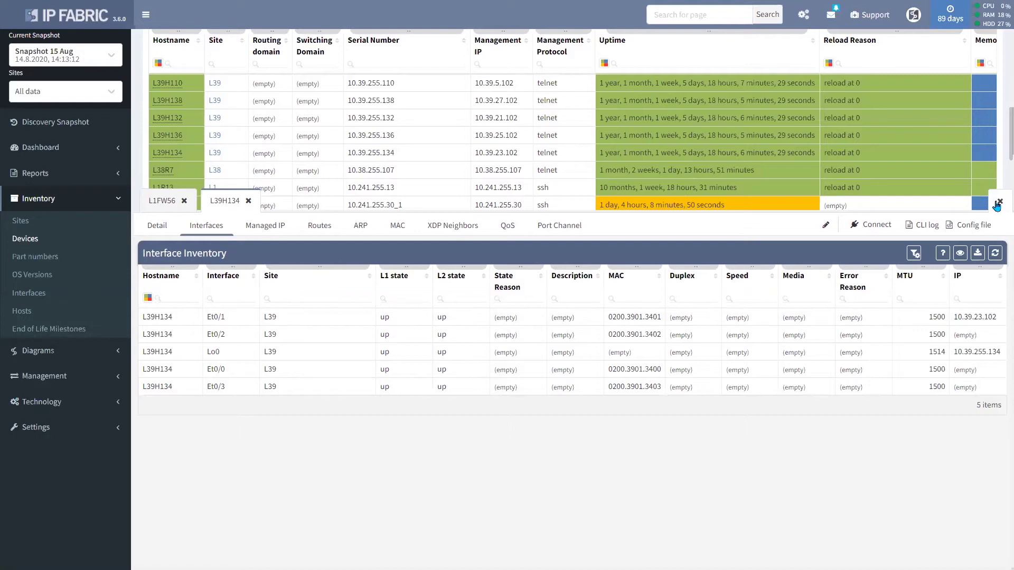
left_click(998, 203)
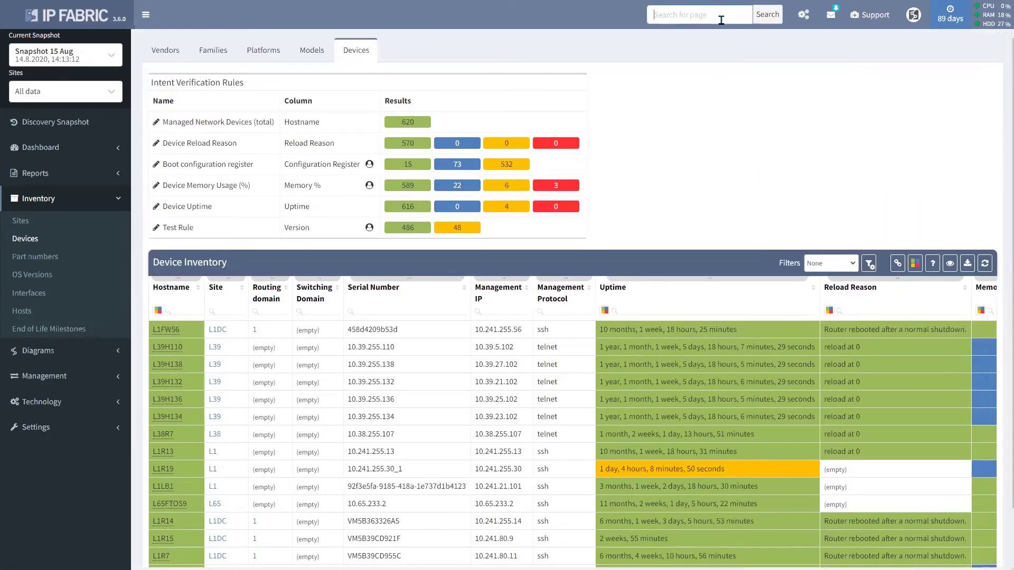
Search the pages for "ospf" and open the OSPF Neighbors table
type("ospf")
key("Return")
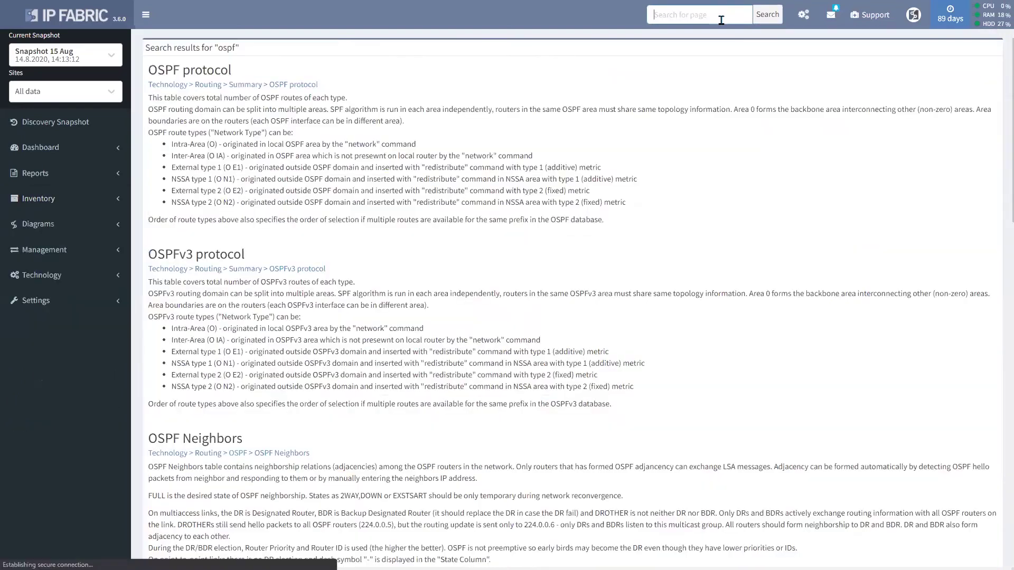
scroll(340, 316, "down", 3)
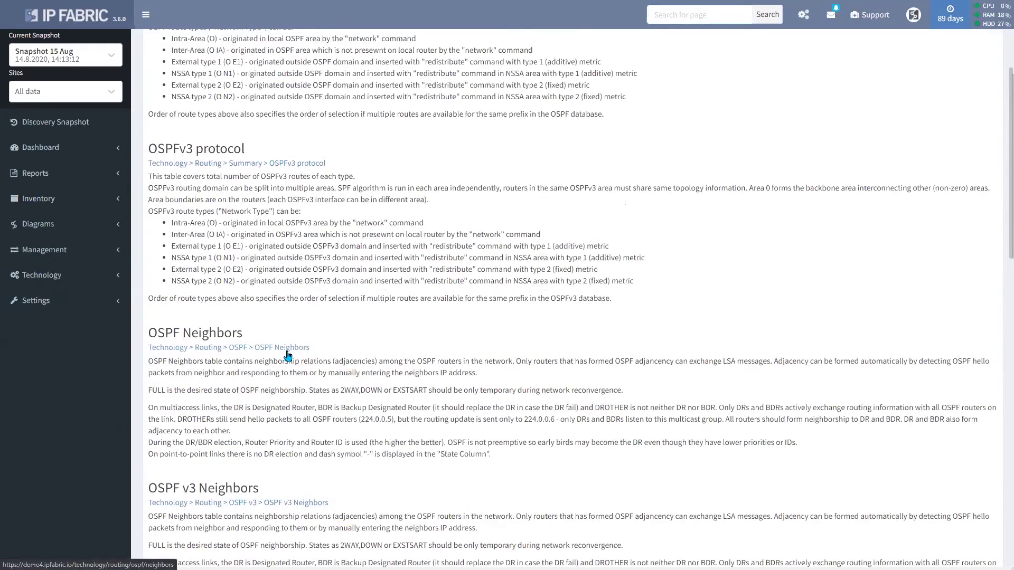
left_click(288, 351)
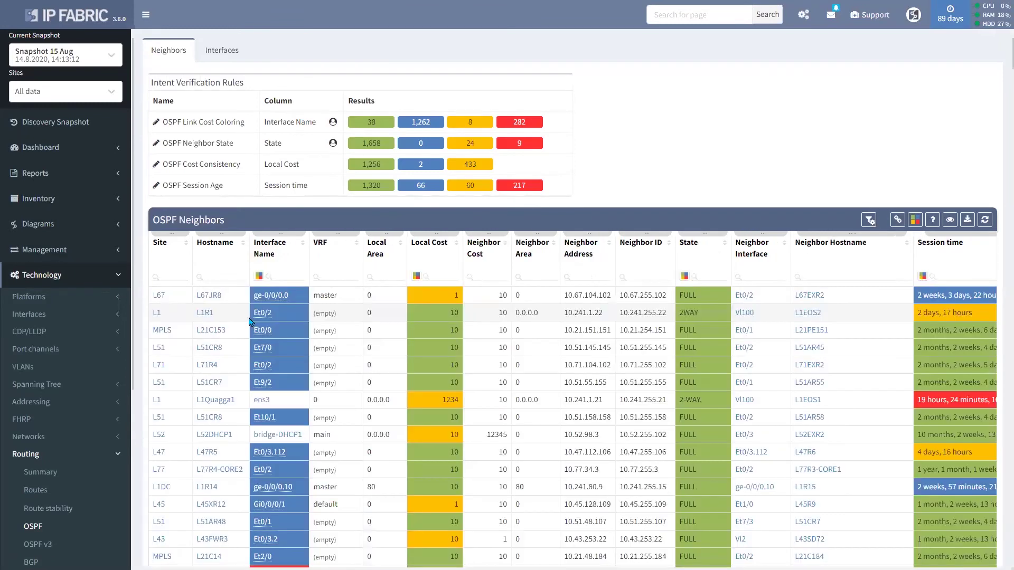
Filter the OSPF neighbors by hostname L67JR8 and look up interface ge-0/0/0.0 in that device's Interface Inventory
mouse_move(228, 295)
left_mouse_down()
mouse_move(196, 298)
mouse_move(221, 277)
left_mouse_up()
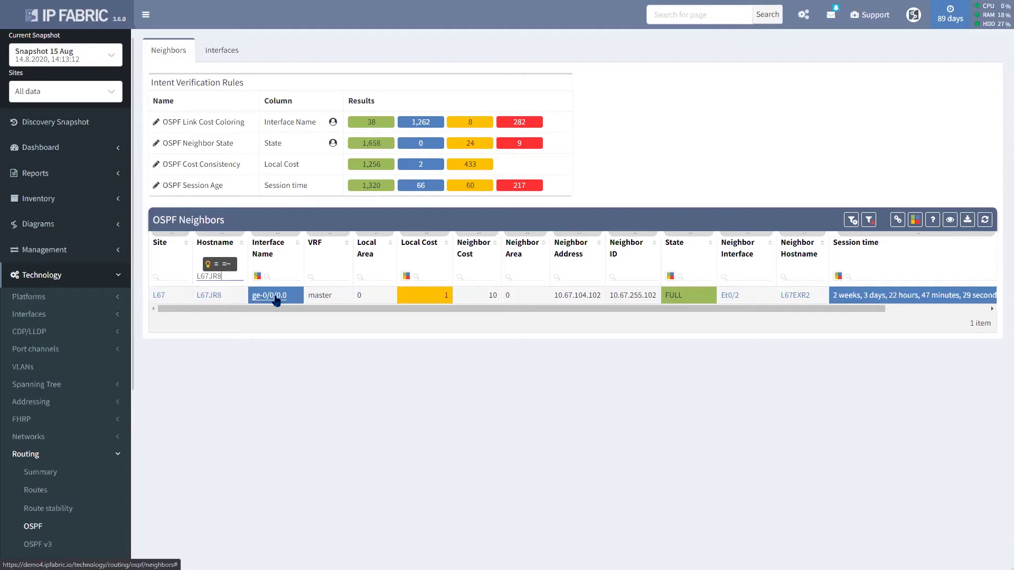
left_click_drag(294, 297, 252, 291)
key("ctrl+c")
left_click(214, 299)
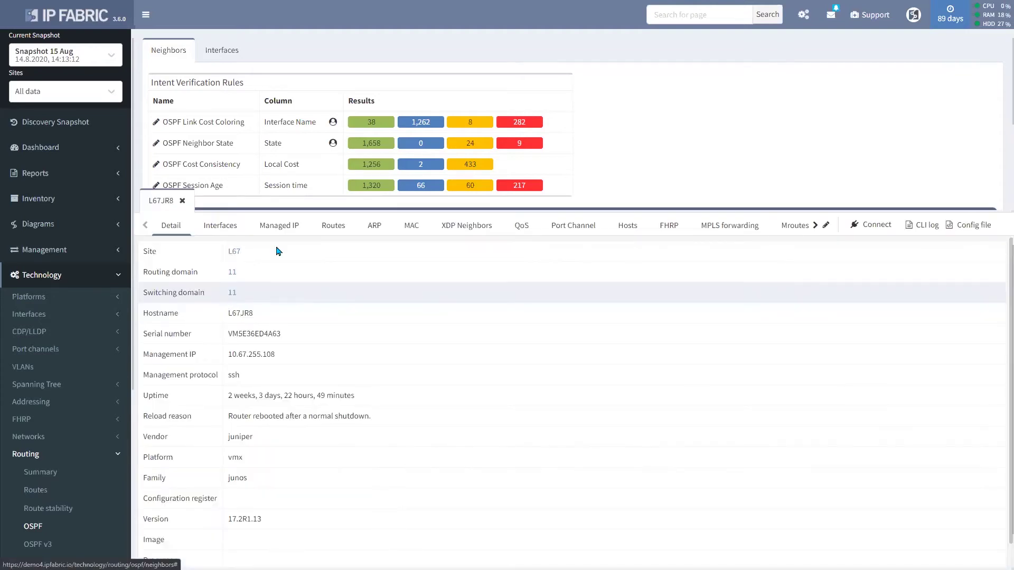
left_click(224, 227)
left_click(241, 297)
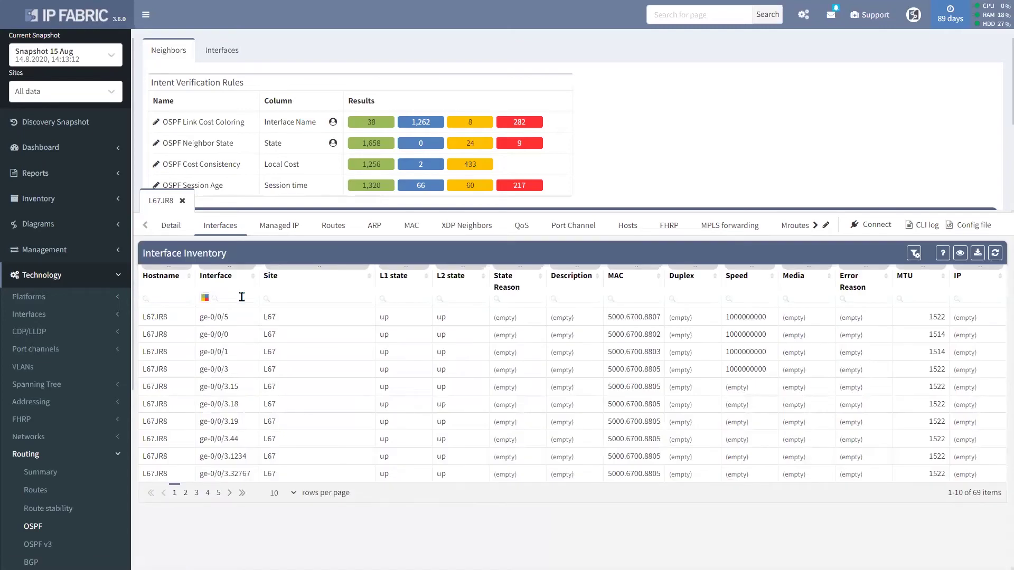
key("ctrl+v")
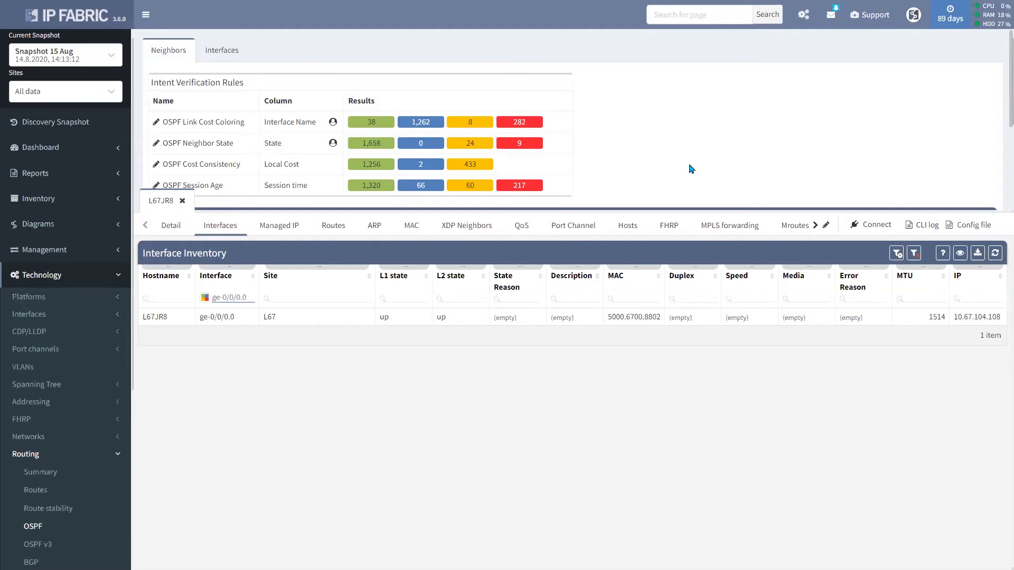
Close the L67JR8 device details and open the Site Separation settings
left_click(182, 201)
left_click(116, 281)
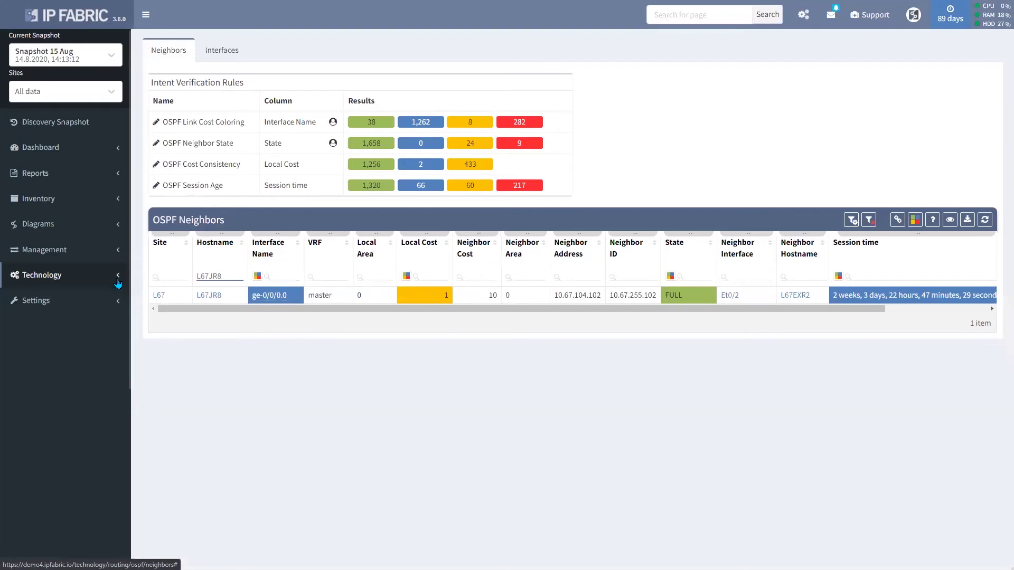
left_click(115, 302)
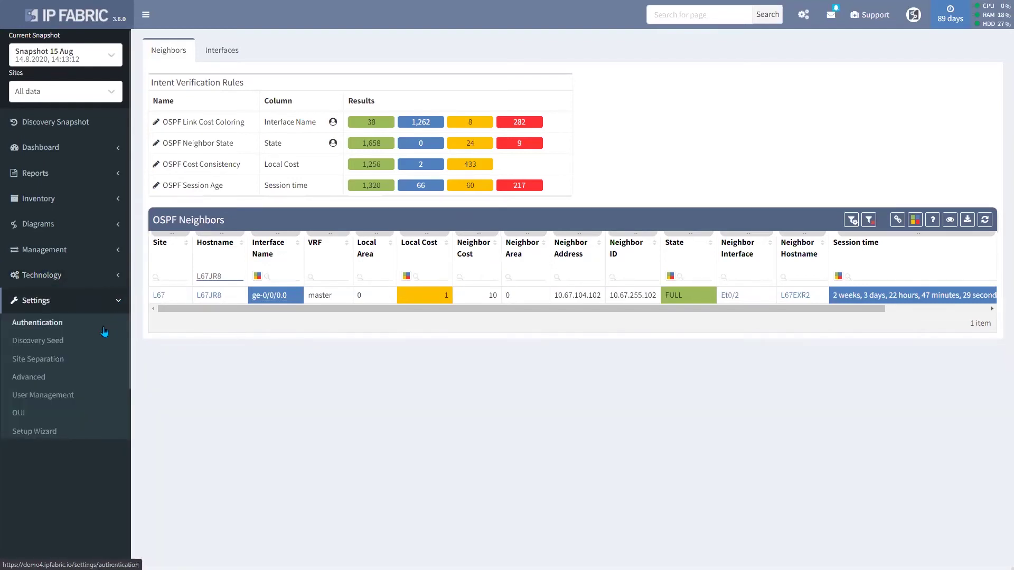
left_click(96, 364)
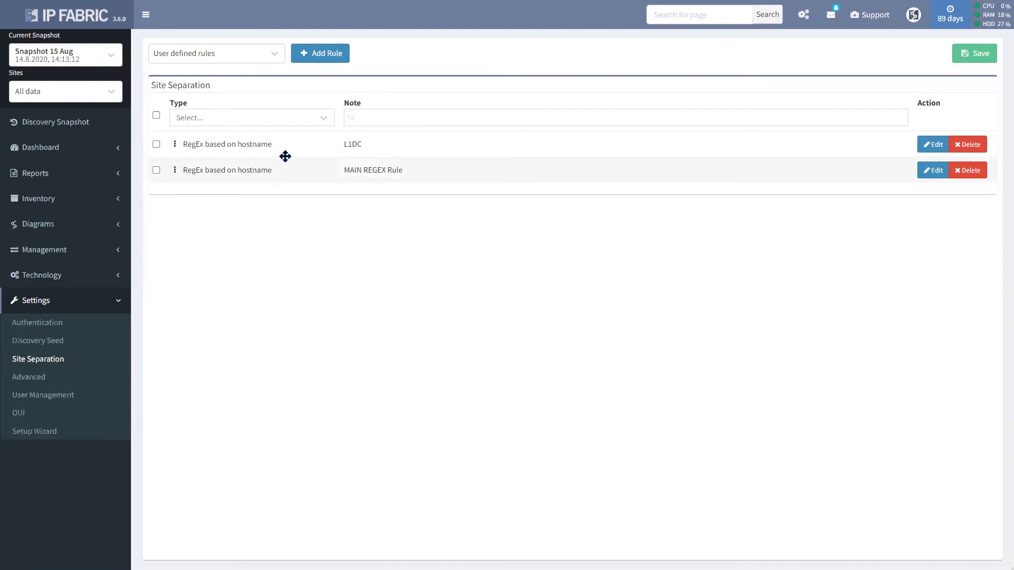
Start a new site separation rule based on hostname RegEx, with regular expression ^asd and site name ABC
left_click(326, 51)
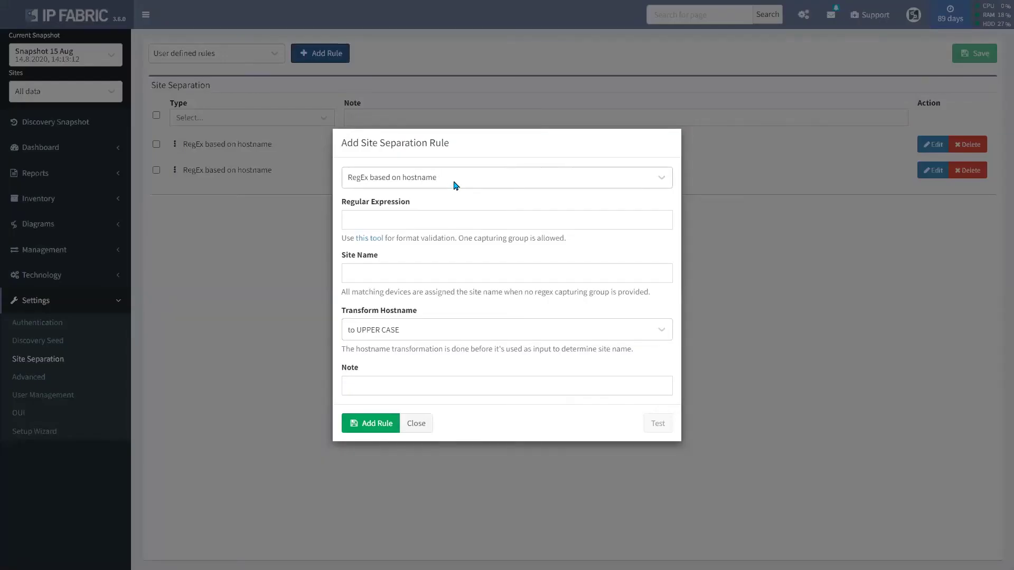
left_click(455, 186)
left_click(459, 202)
left_click(457, 221)
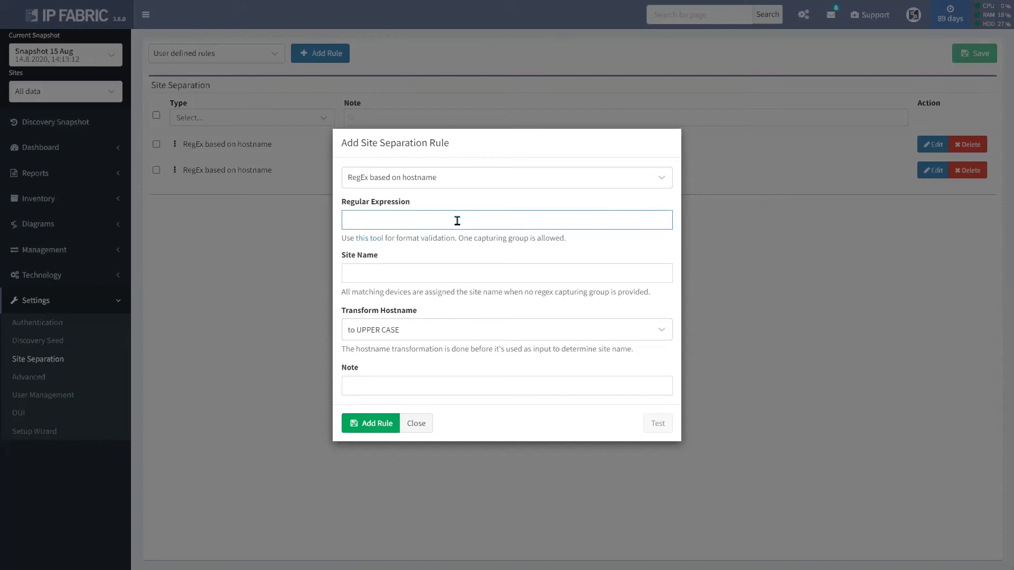
type("^asd")
left_click(470, 278)
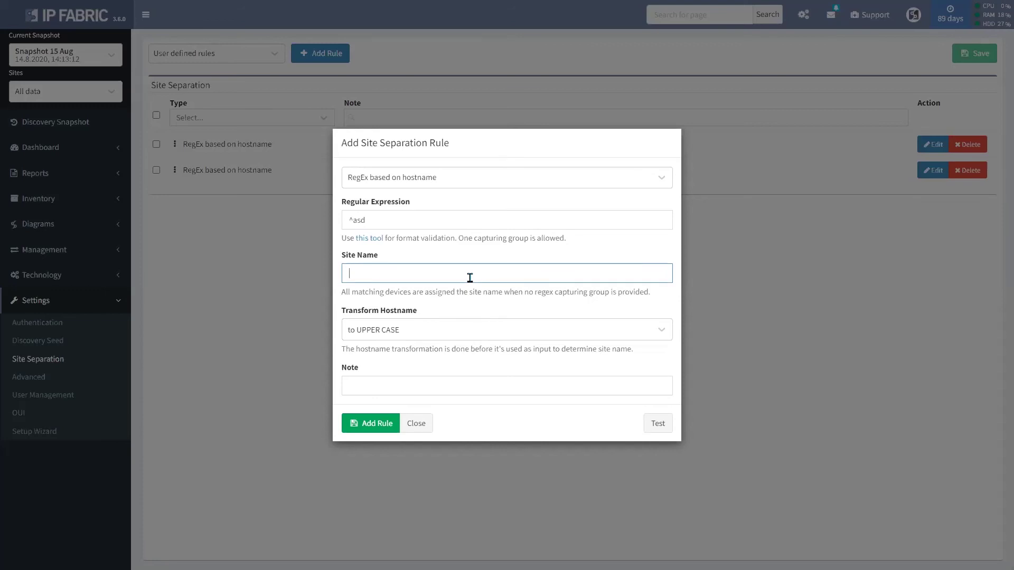
type("ABC")
Clear the site name, turn the regular expression into the capturing group ^(asd), and add the rule
key("ctrl+a")
key("BackSpace")
left_click(455, 217)
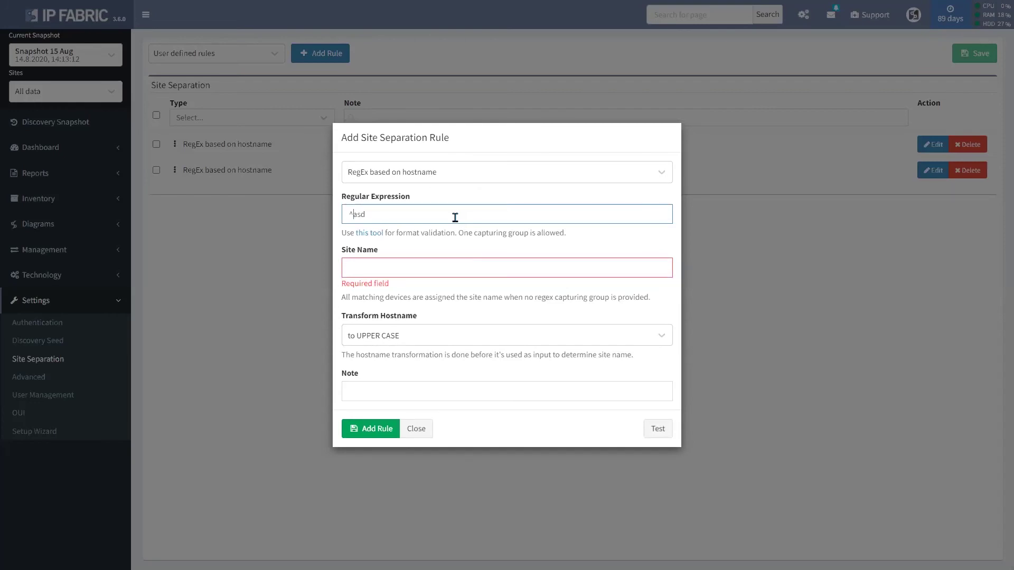
type("(asd)")
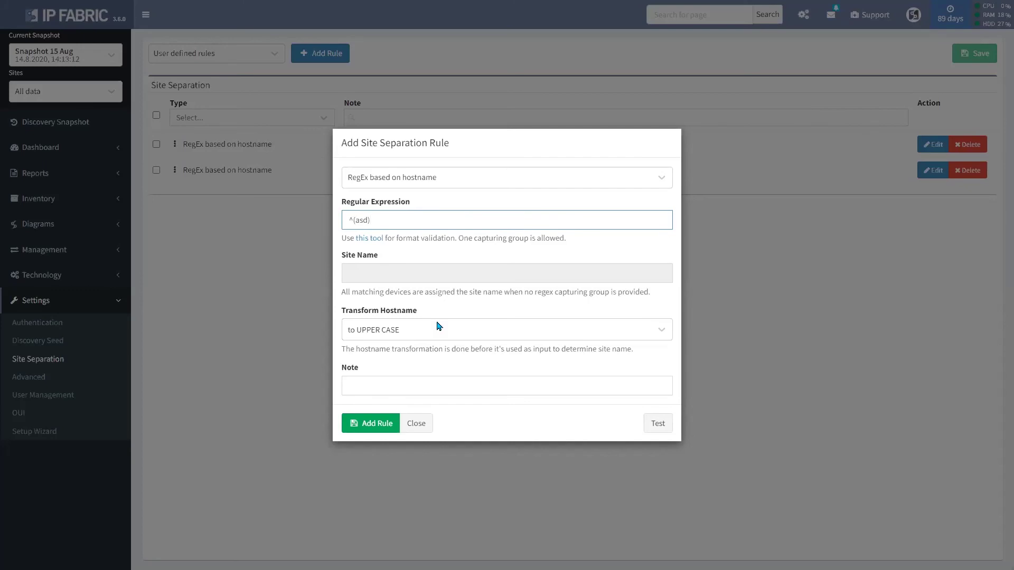
left_click(385, 427)
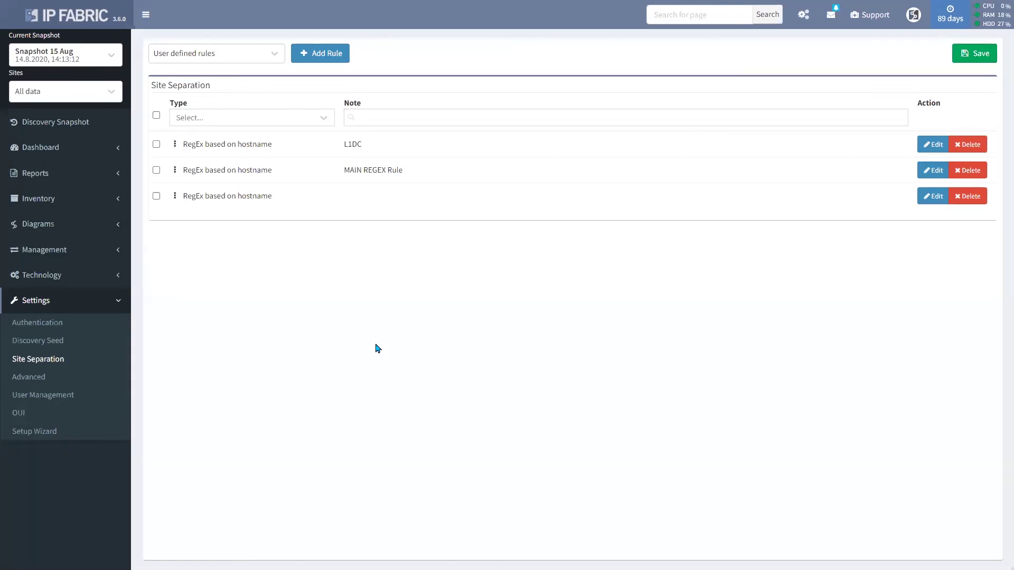
Add a Routing & Switching domain site separation rule with its default settings
left_click(301, 55)
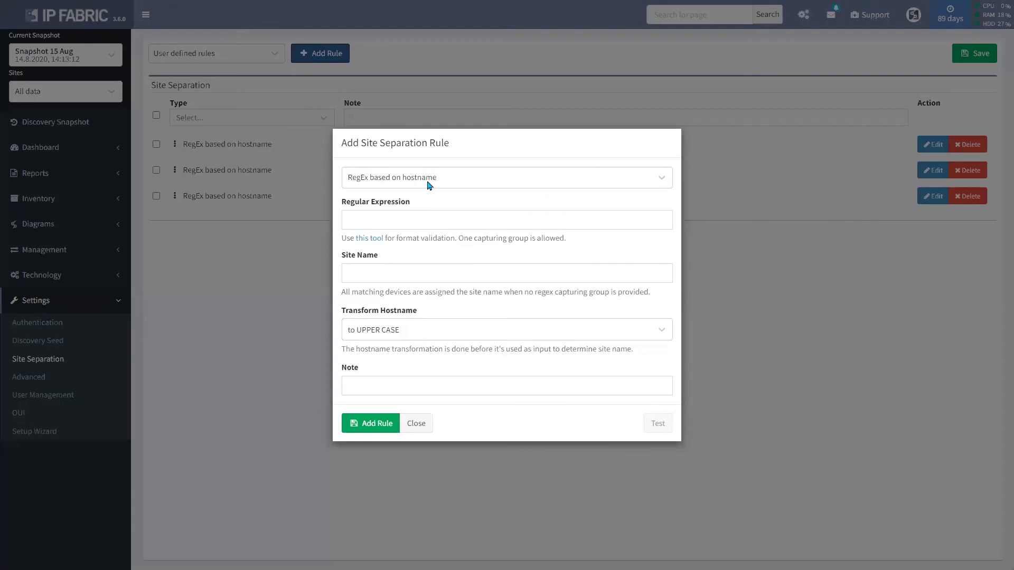
left_click(446, 177)
left_click(446, 223)
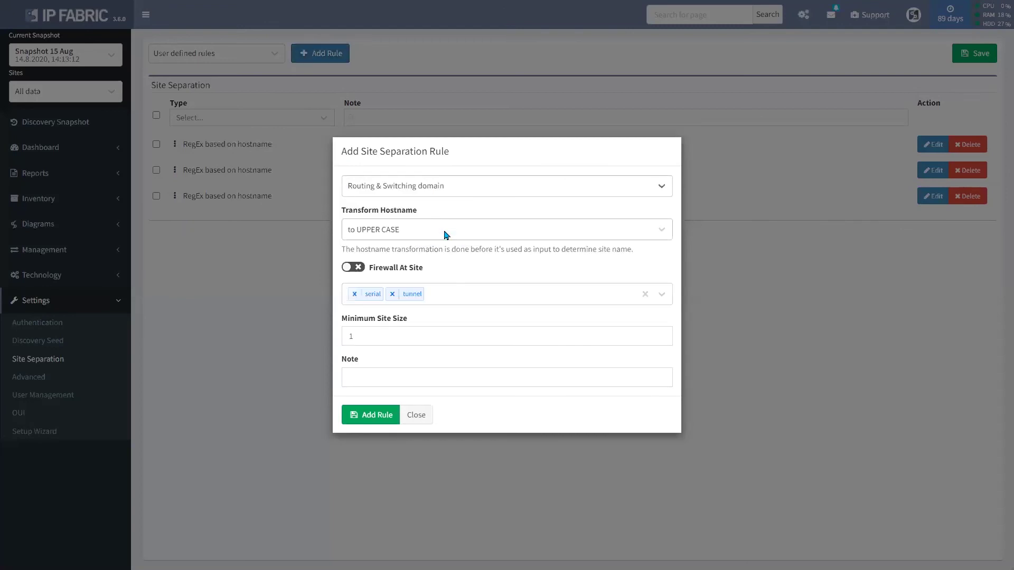
left_click(389, 419)
mouse_move(175, 222)
left_mouse_down()
mouse_move(175, 153)
mouse_move(183, 177)
mouse_move(175, 221)
left_mouse_up()
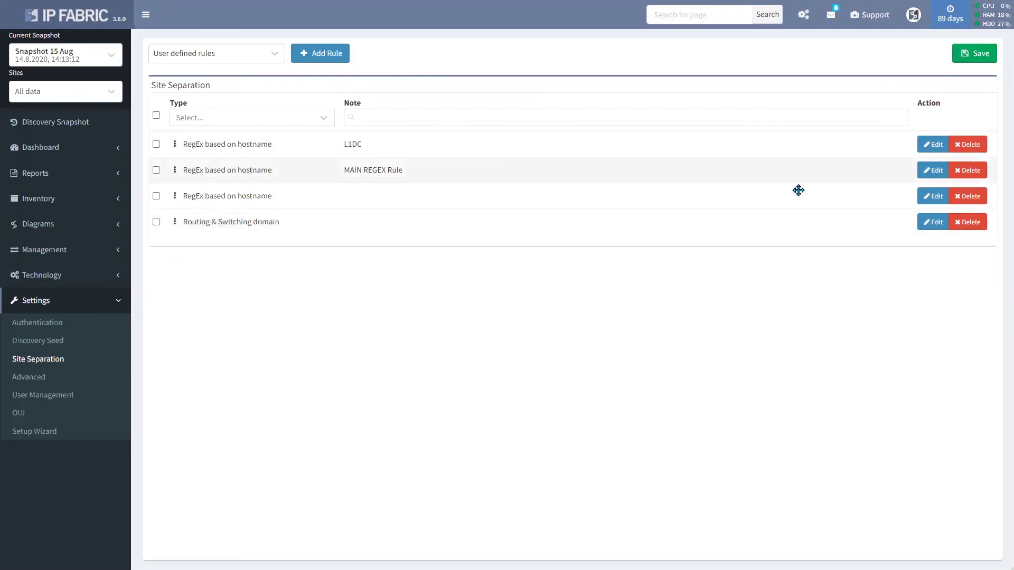
Test the MAIN REGEX Rule's expression to review the site names it captures, and open its hostname transformation options
left_click(933, 171)
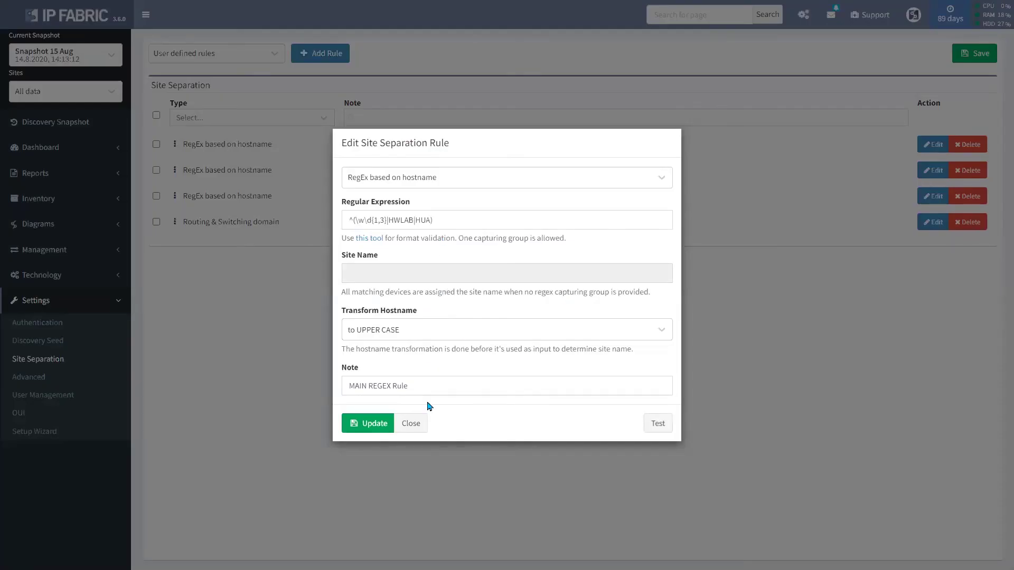
left_click(658, 424)
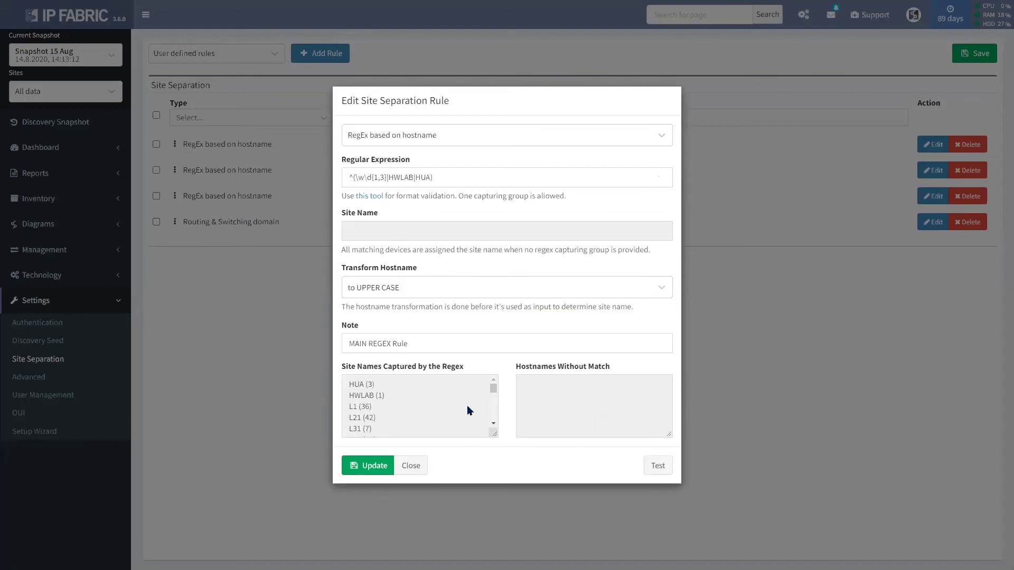
scroll(464, 405, "down", 5)
scroll(464, 407, "up", 5)
left_click(490, 286)
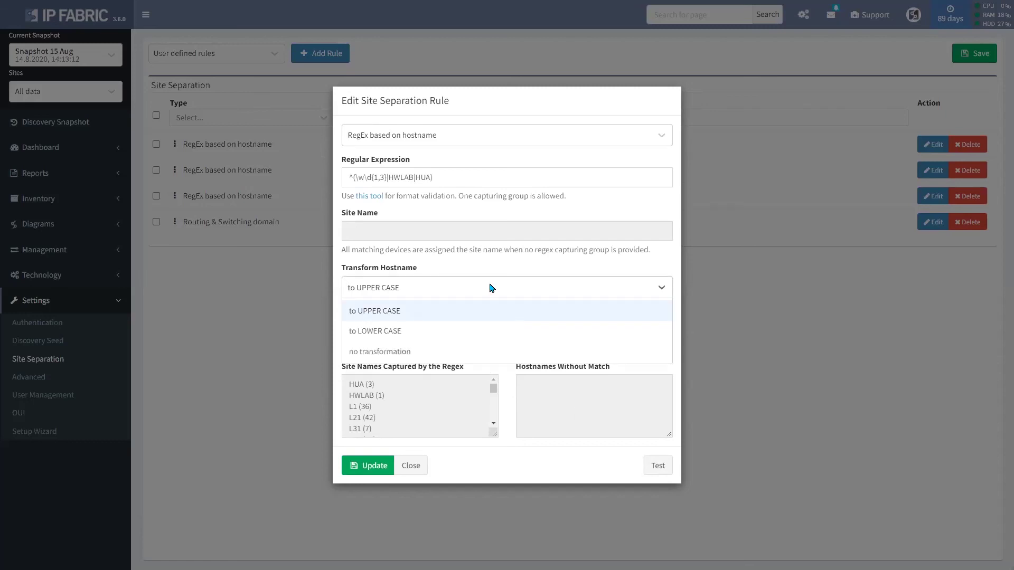